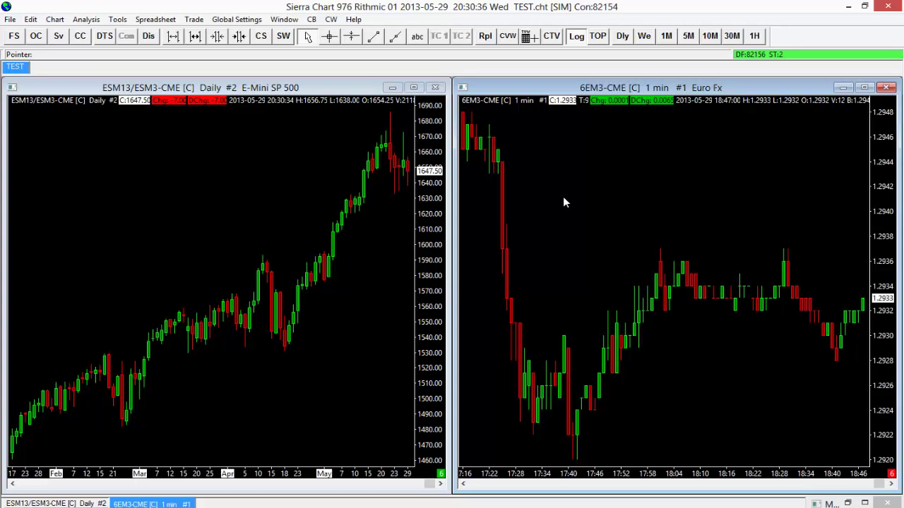
Assign the ESM13 daily chart Link Number 1 with Link Symbol enabled, and apply
left_click(229, 173)
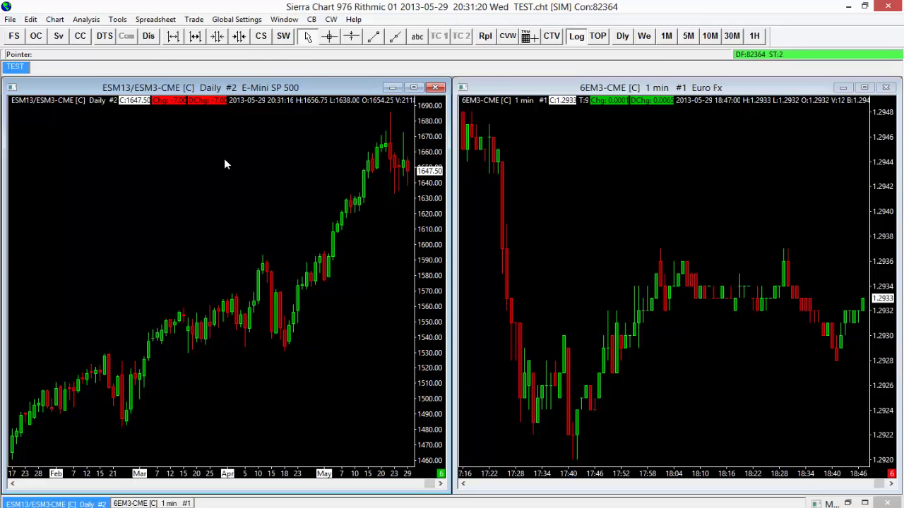
left_click(260, 36)
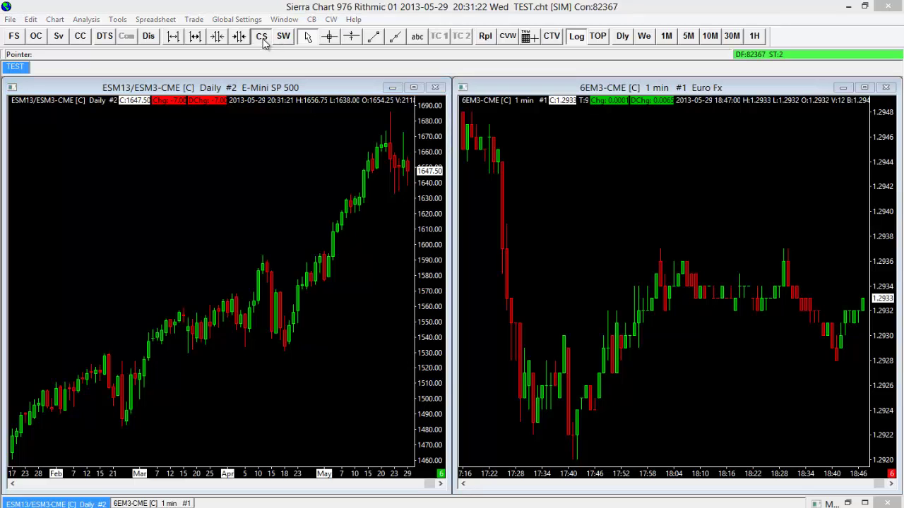
left_click_drag(338, 119, 318, 120)
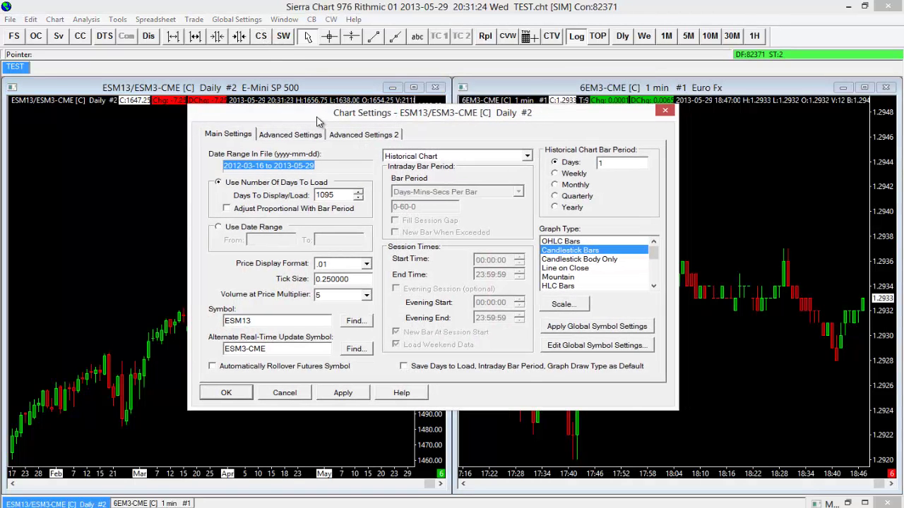
left_click(370, 140)
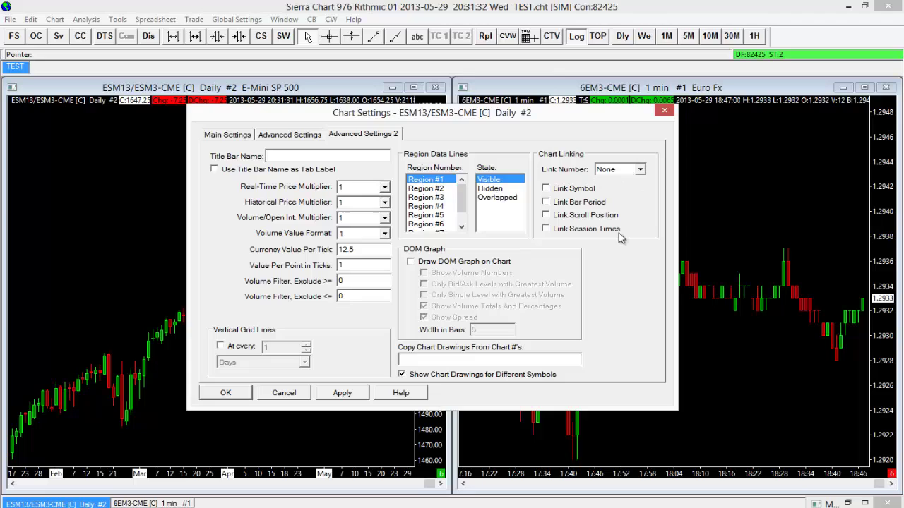
left_click(640, 170)
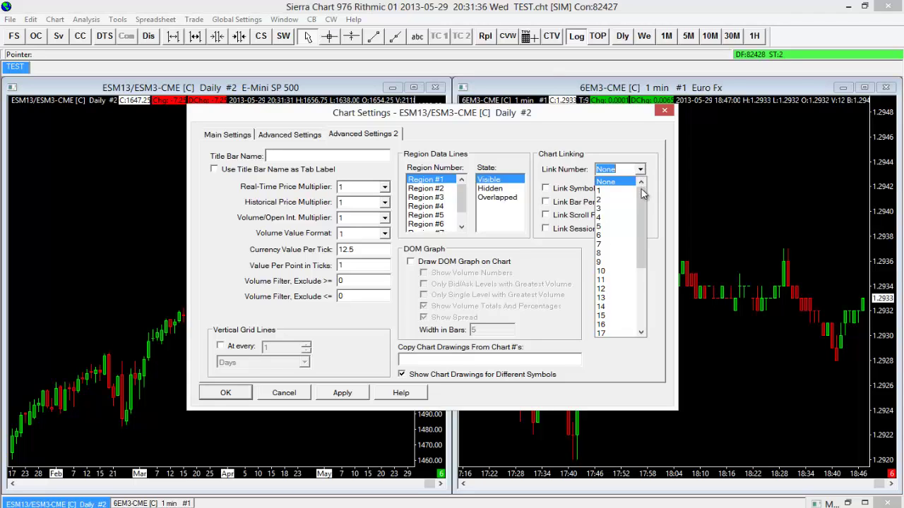
mouse_move(643, 193)
left_mouse_down()
mouse_move(643, 256)
mouse_move(638, 190)
left_mouse_up()
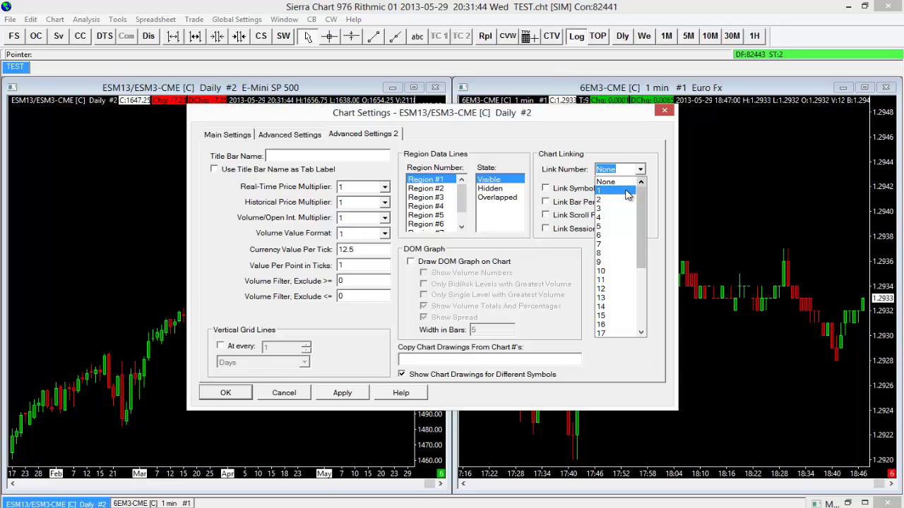
left_click(627, 195)
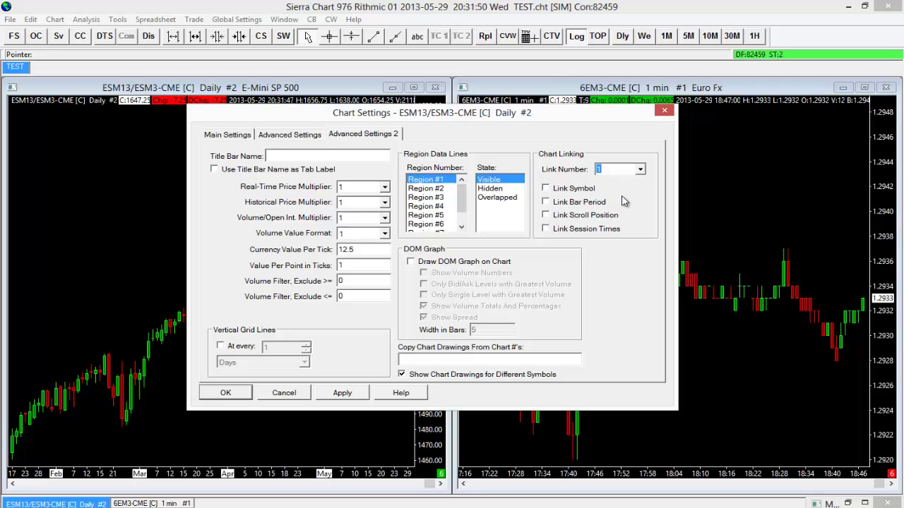
left_click(559, 195)
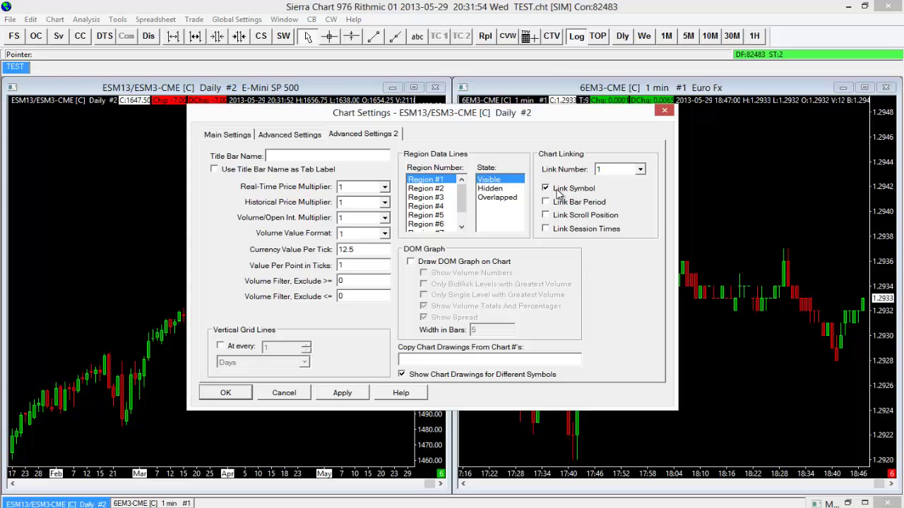
left_click(346, 394)
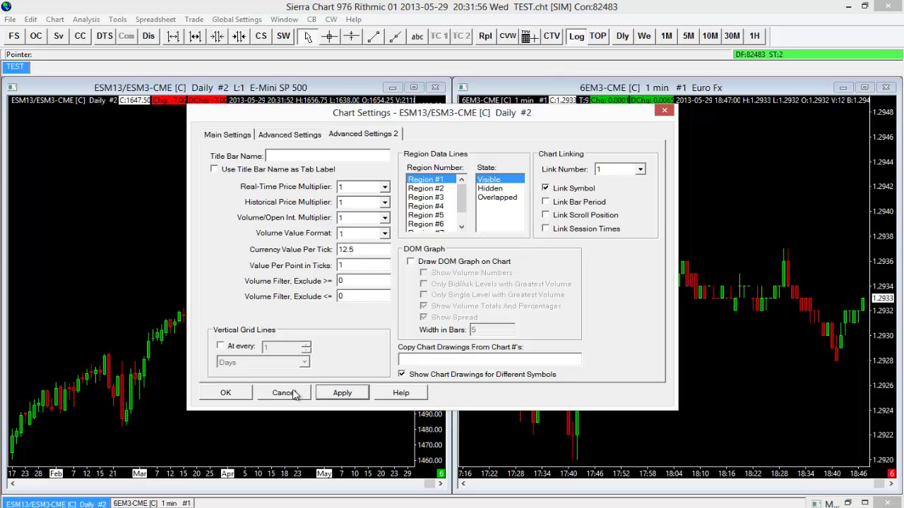
left_click(236, 395)
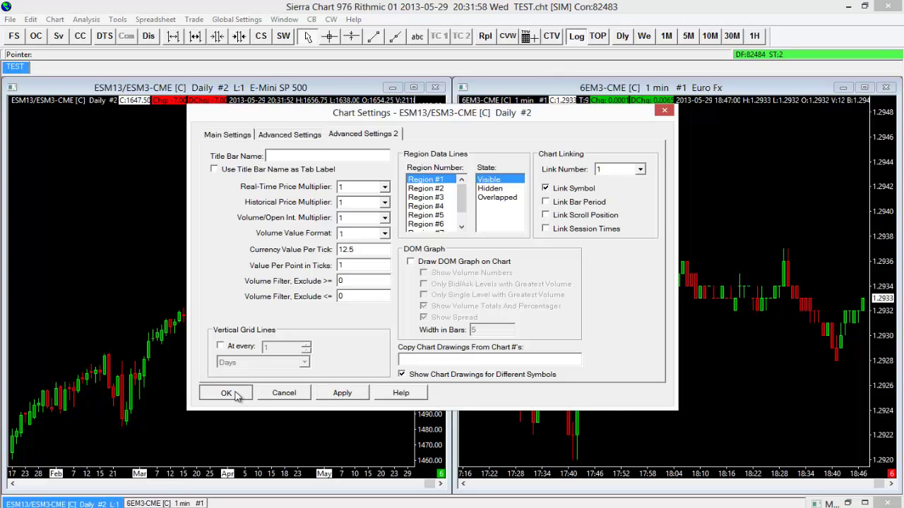
Put the 6EM3 1-minute chart on Link Number 1 with Link Symbol checked
left_click(467, 257)
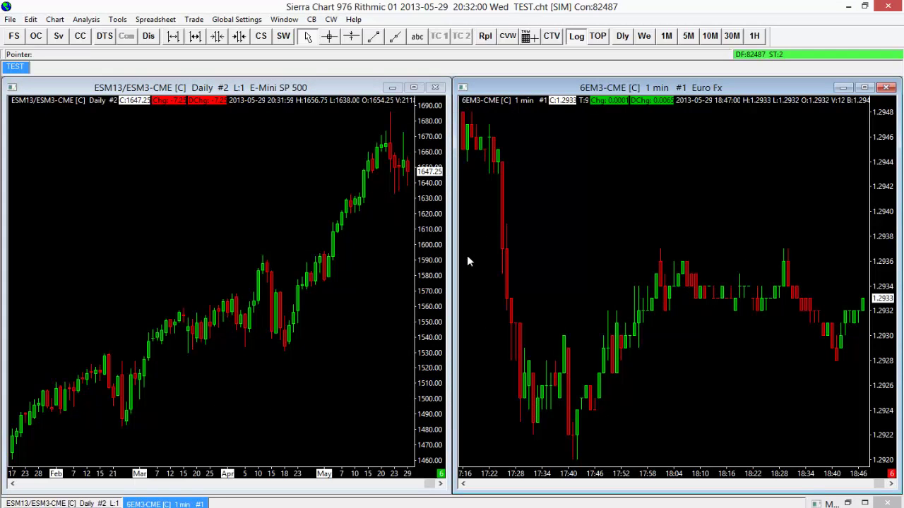
left_click(261, 38)
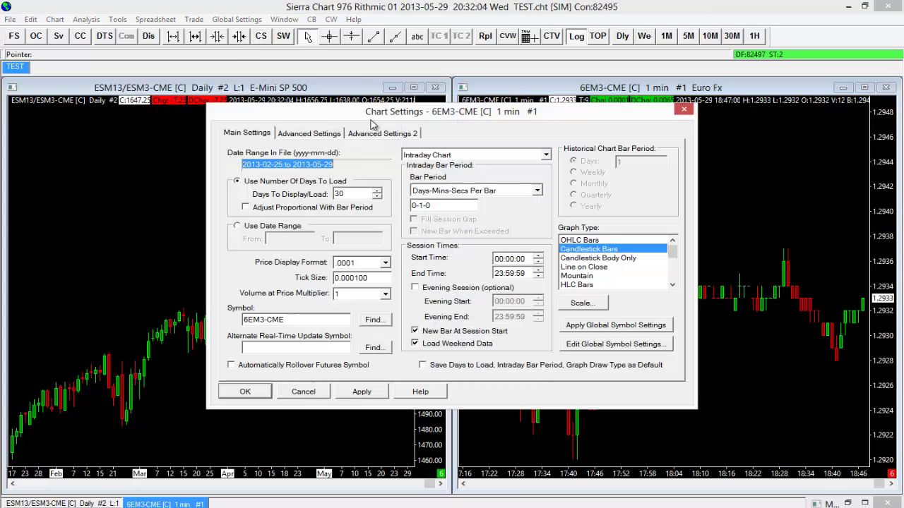
left_click(382, 138)
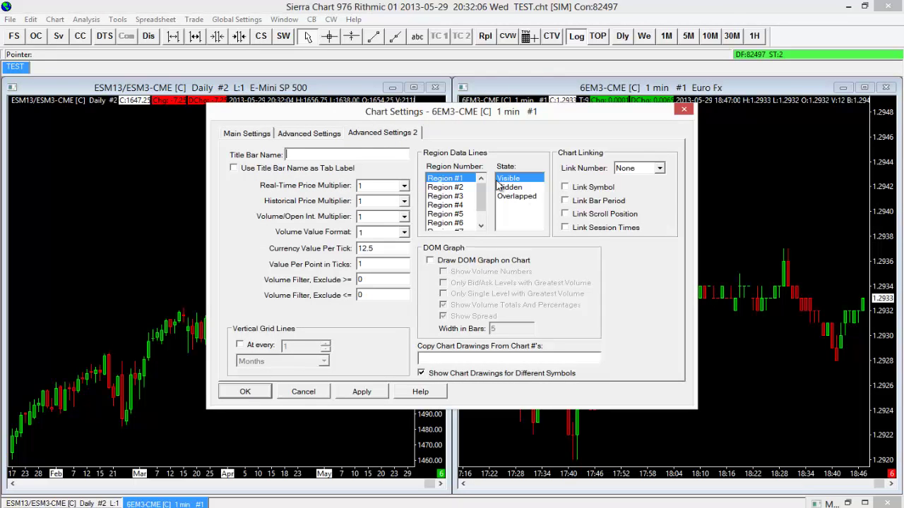
left_click(659, 168)
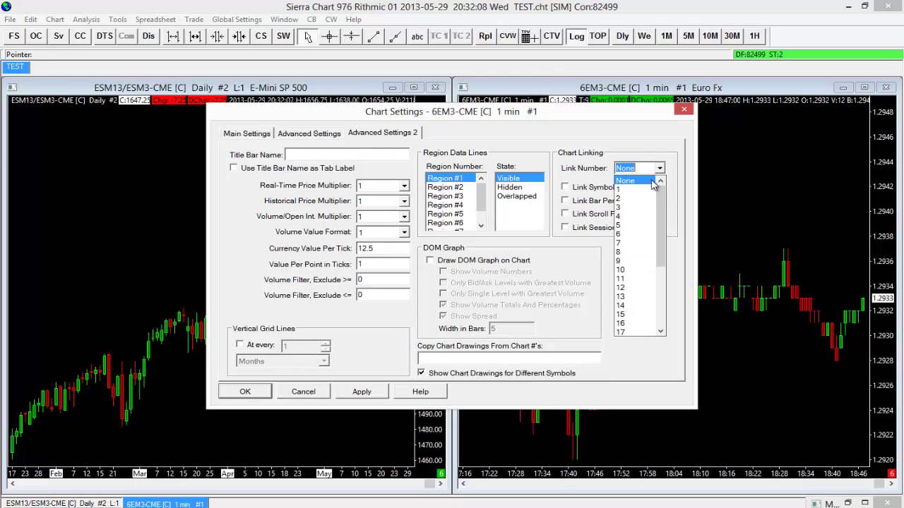
left_click(642, 192)
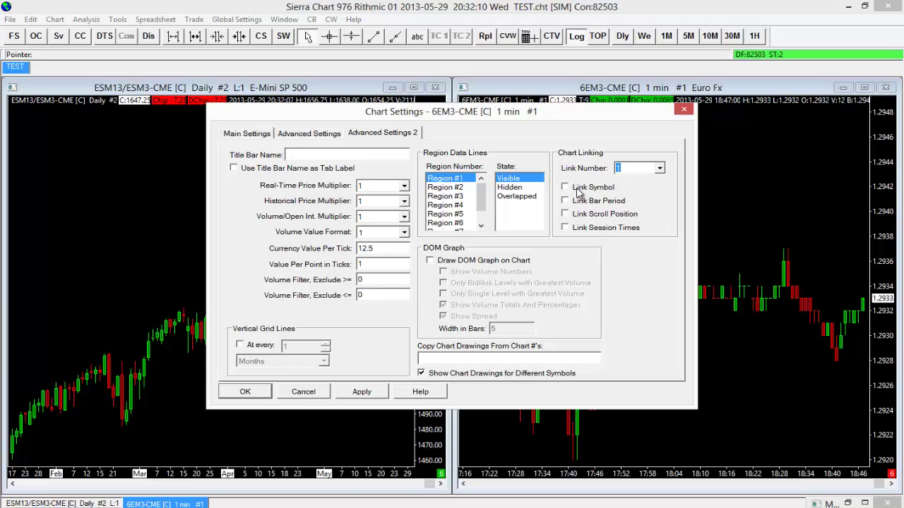
left_click(579, 190)
left_click(245, 392)
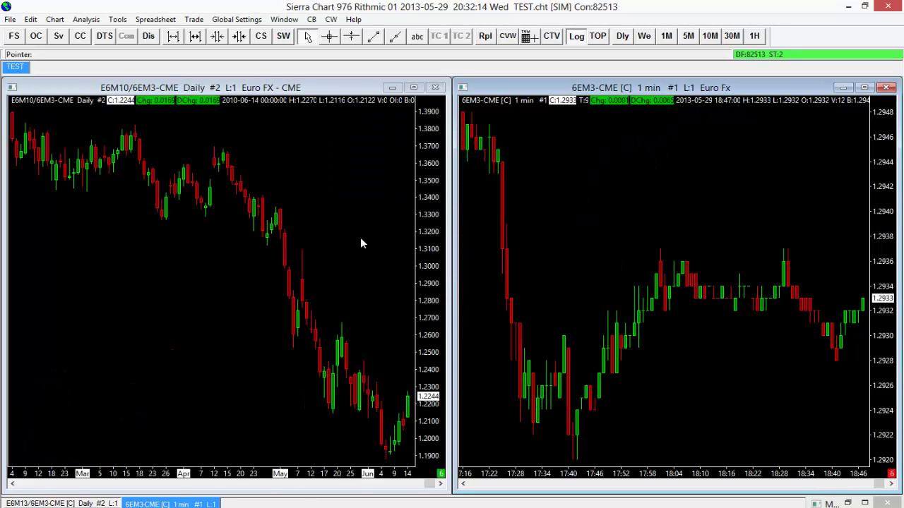
Advance the daily chart through later contracts to E6M13 Euro FX
key("Page_Up")
key("Page_Up")
key("Page_Up")
key("Page_Up")
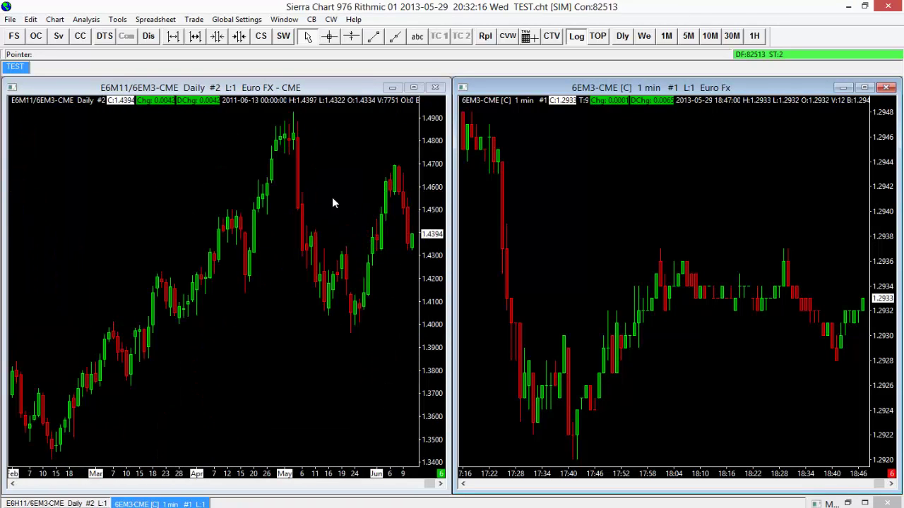
key("Page_Up")
key("Page_Up")
key("Page_Up")
key("Page_Up")
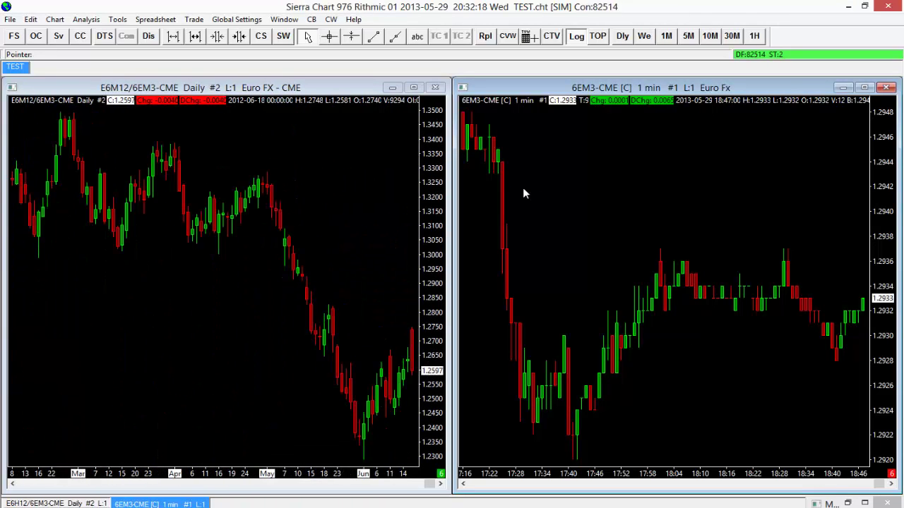
key("Page_Up")
key("Page_Up")
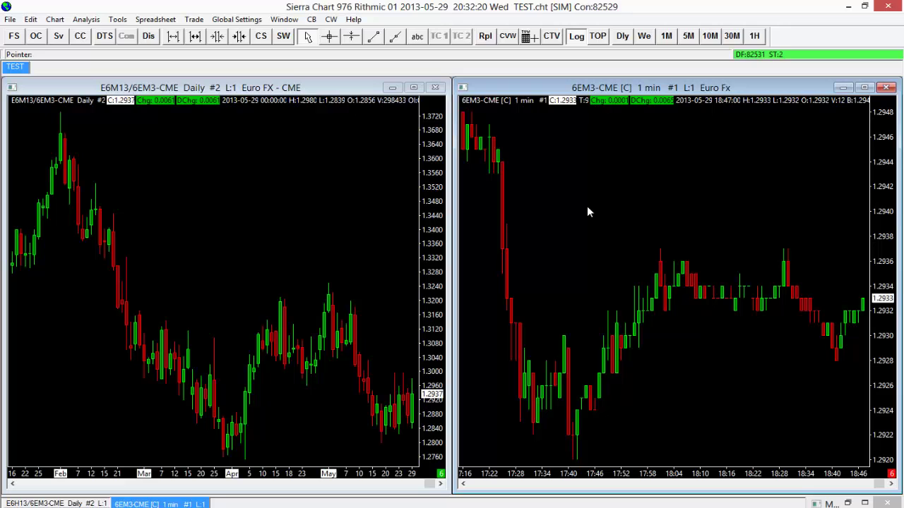
left_click(310, 200)
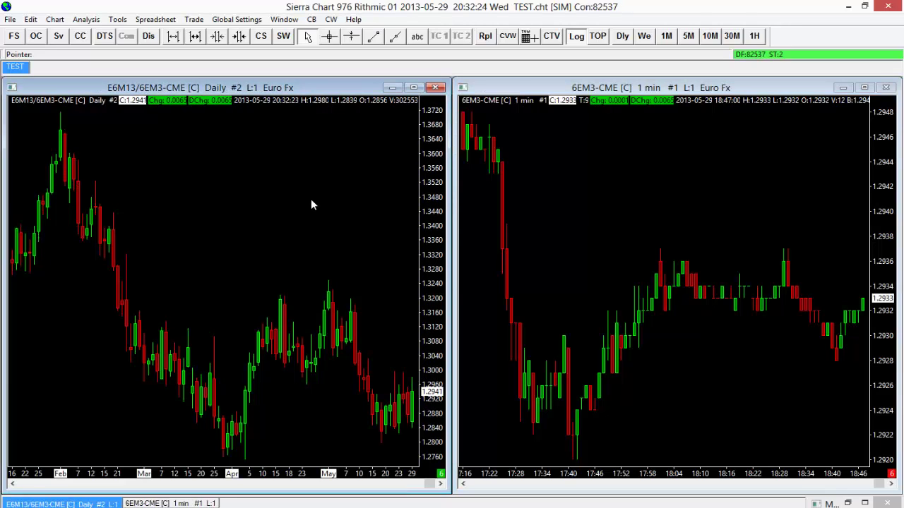
Set the daily chart's symbol to ESM13 (June 2013 E-mini S&P 500) via Find Historical Symbol
right_click(181, 182)
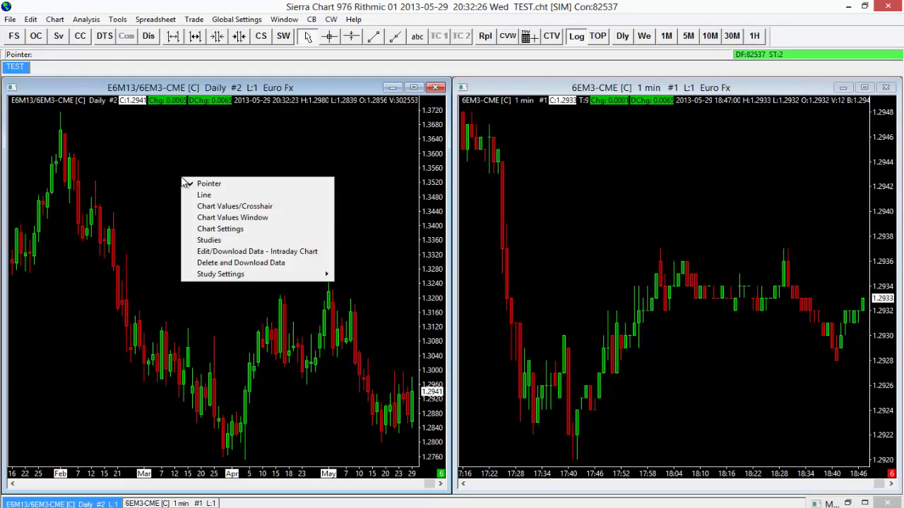
left_click(178, 152)
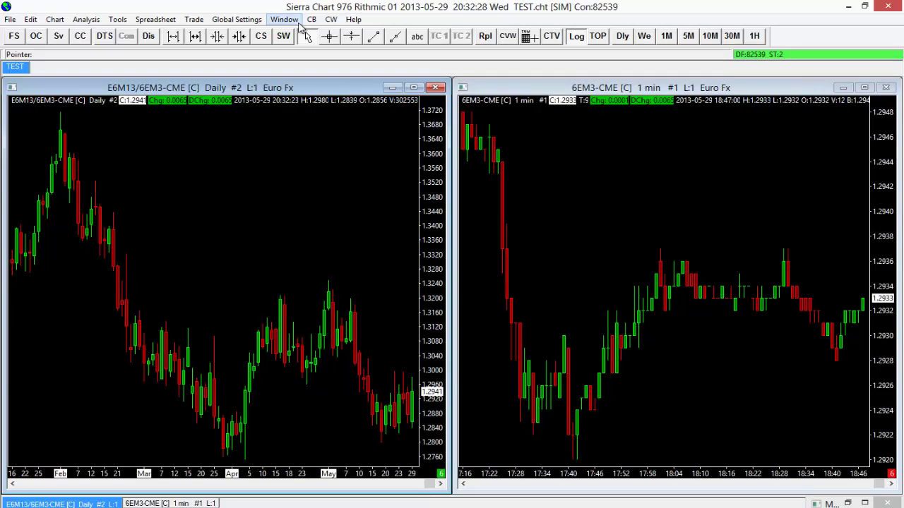
left_click(261, 37)
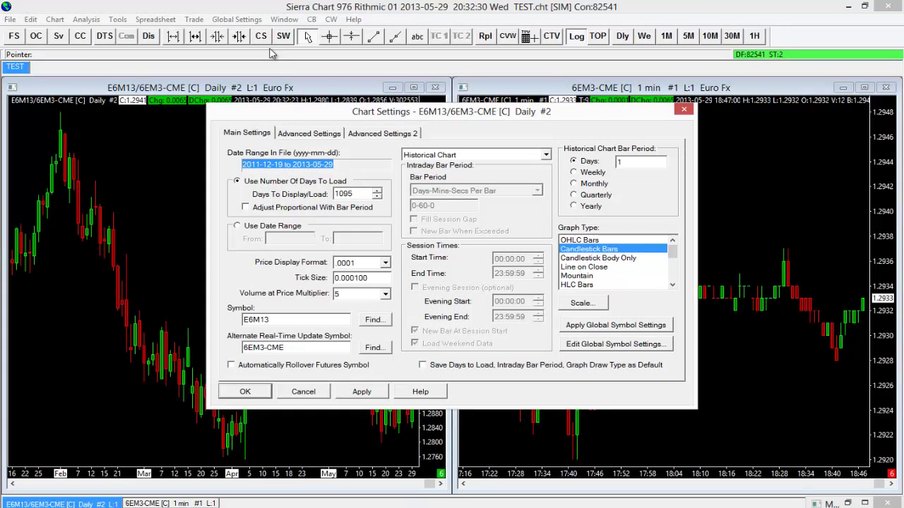
left_click(374, 321)
left_click(307, 246)
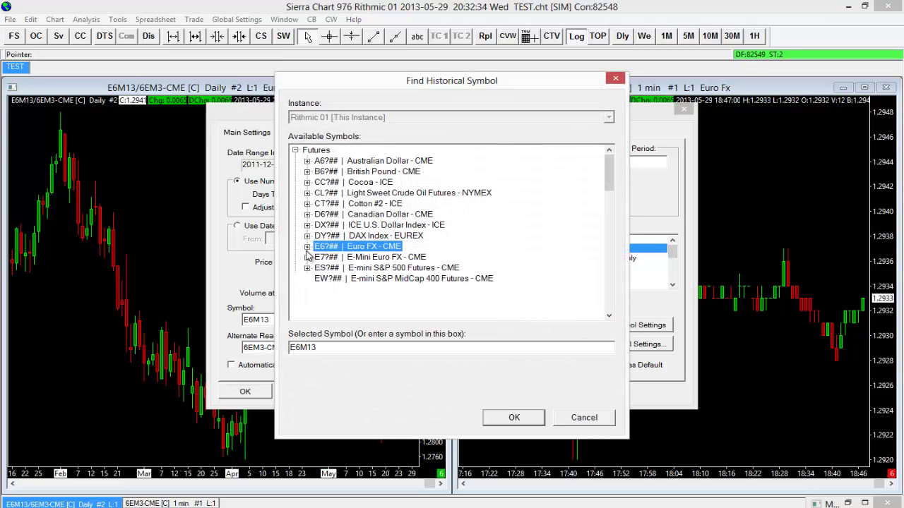
left_click(306, 268)
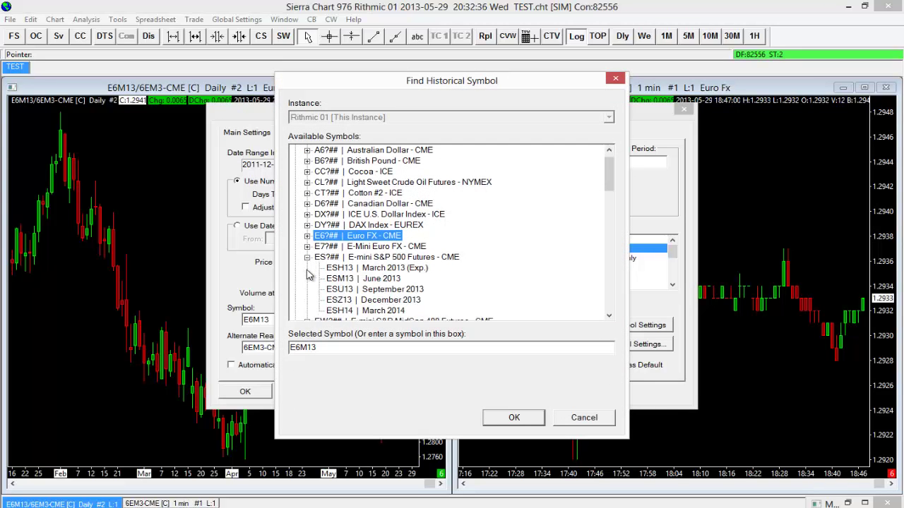
left_click(362, 279)
left_click(526, 420)
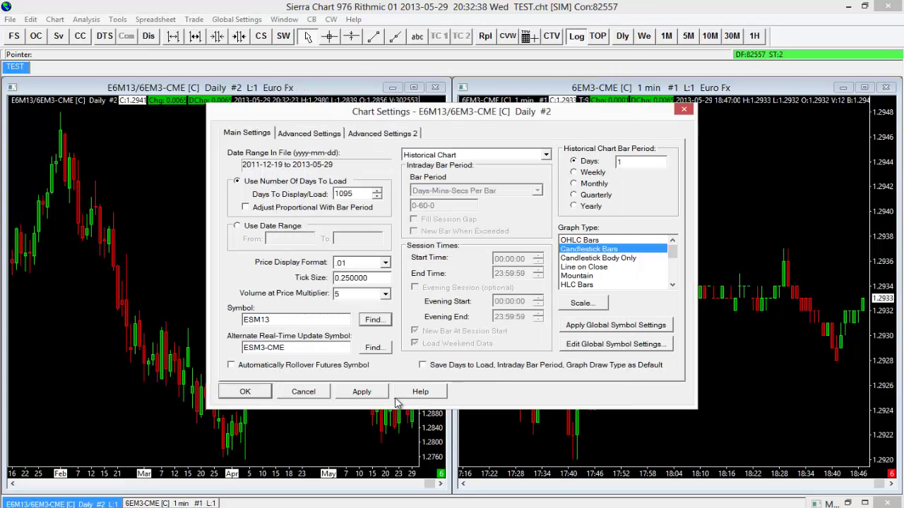
left_click(259, 399)
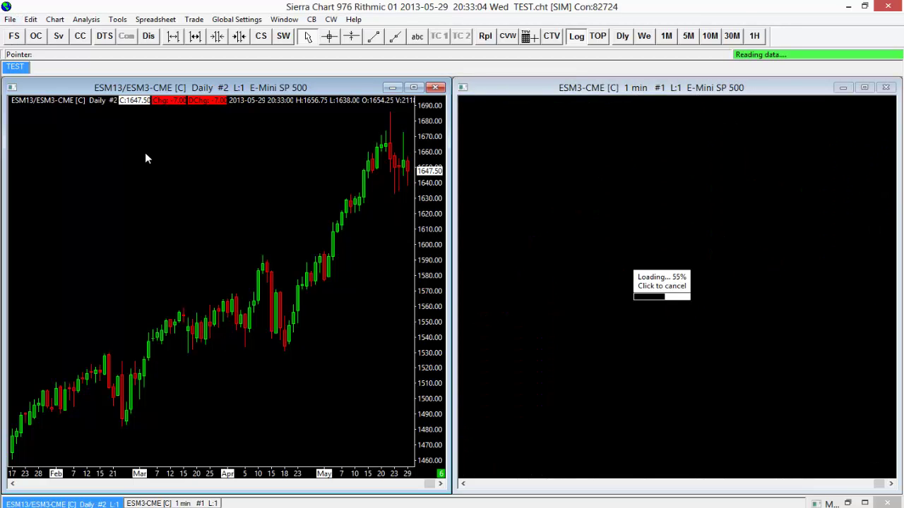
Change the left daily chart's symbol to E6M13, the June 2013 Euro FX contract
left_click(261, 37)
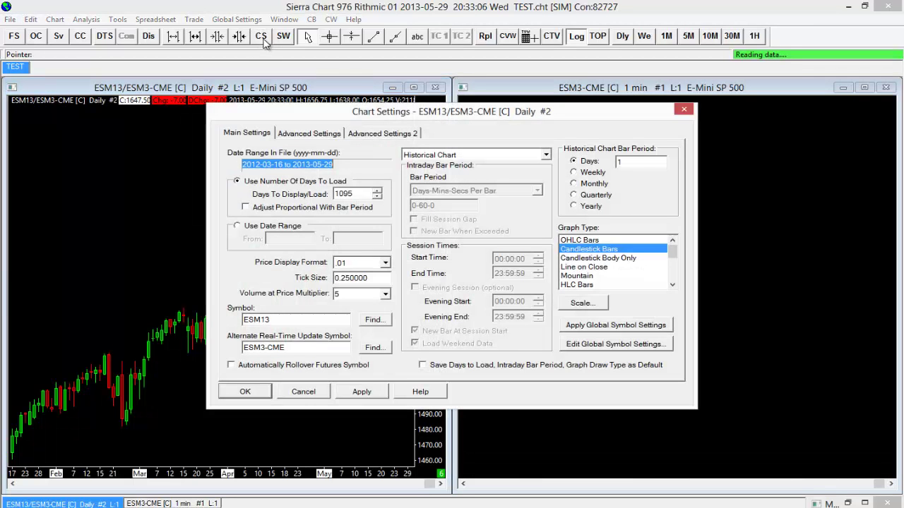
left_click(374, 320)
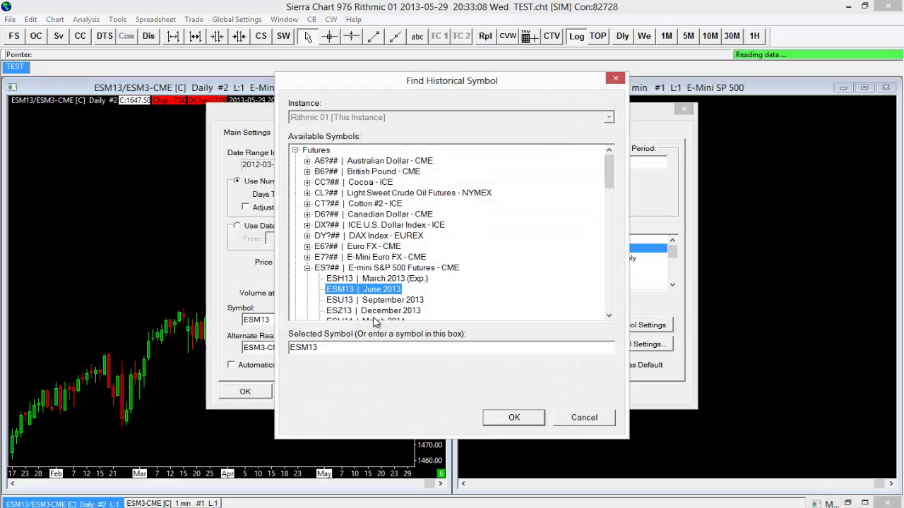
left_click(307, 268)
left_click(307, 246)
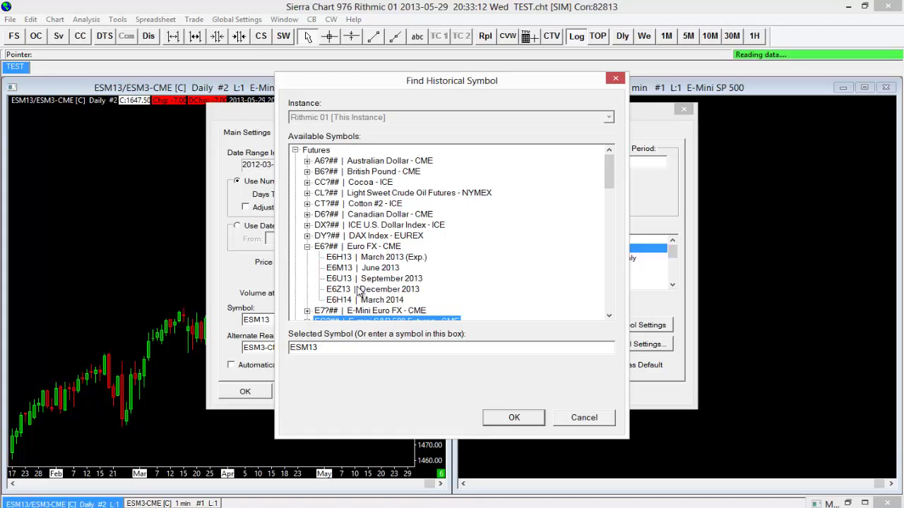
left_click(381, 268)
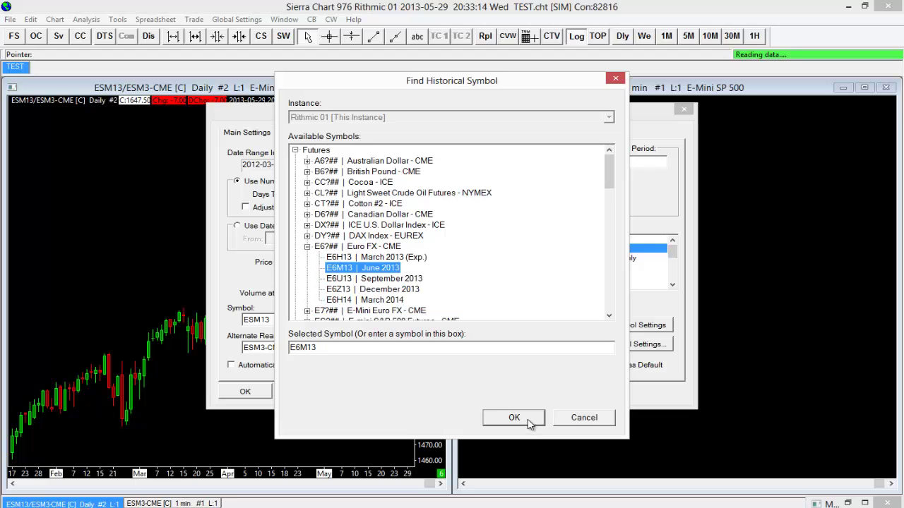
left_click(529, 421)
left_click(248, 394)
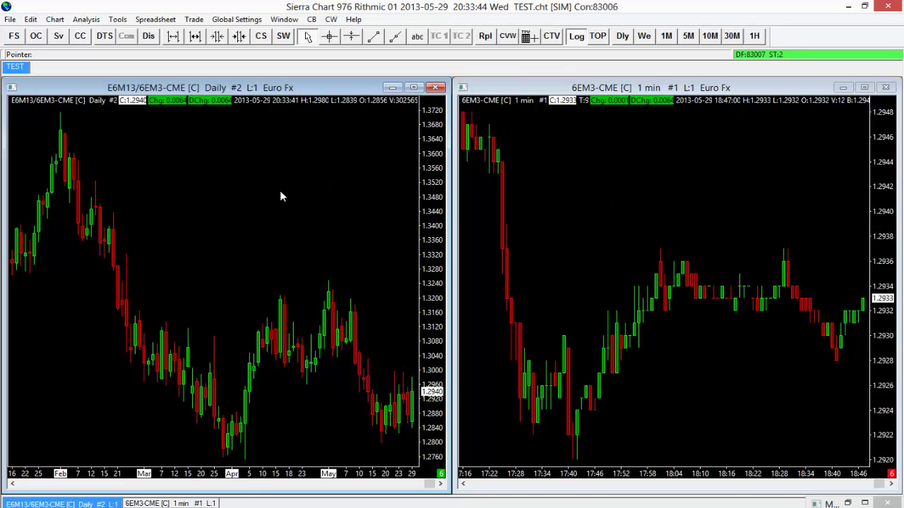
In Advanced Settings 2, uncheck Link Symbol and check Link Bar Period
left_click(261, 37)
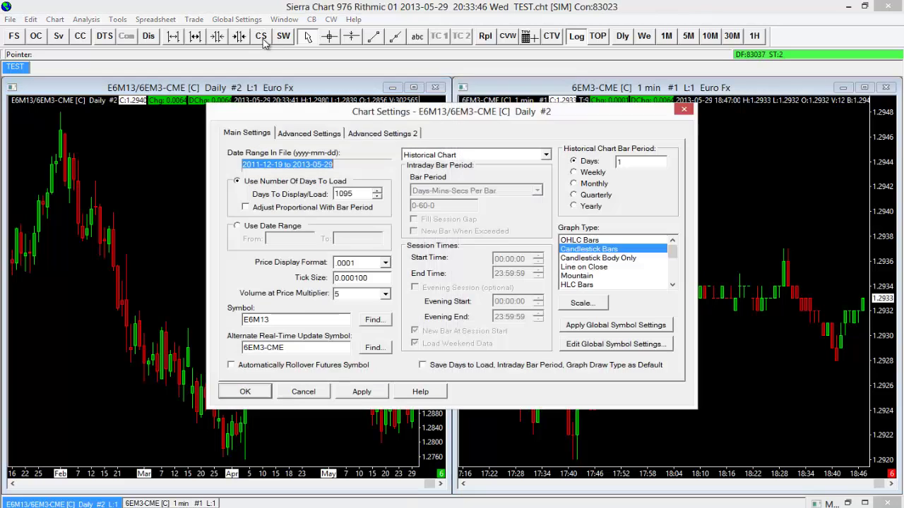
left_click(407, 134)
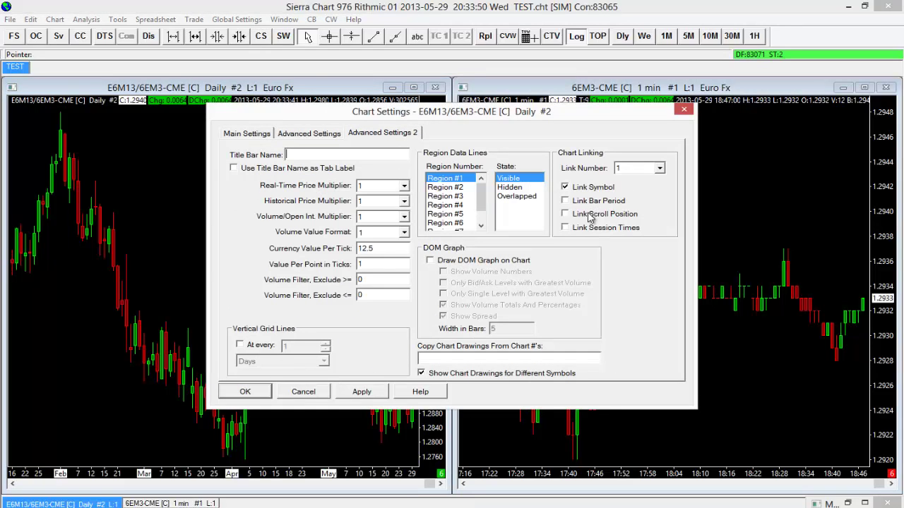
left_click(565, 188)
left_click(565, 201)
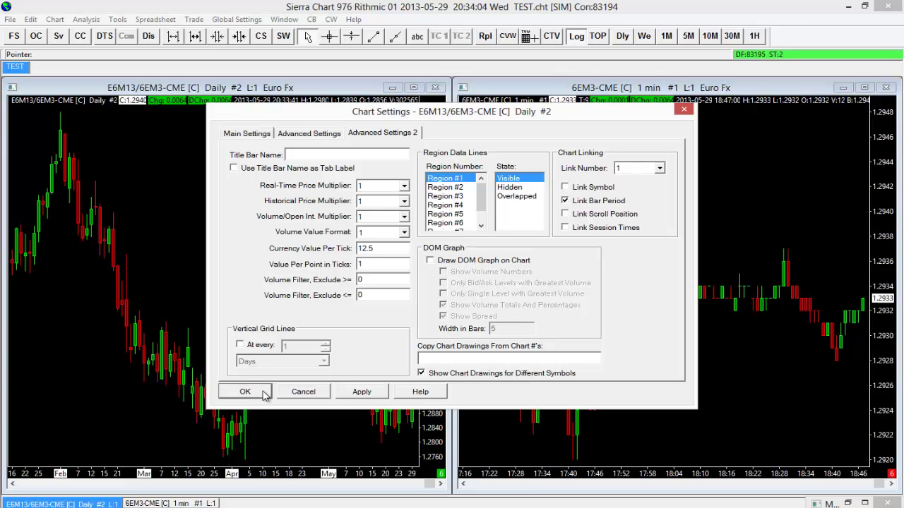
left_click(262, 392)
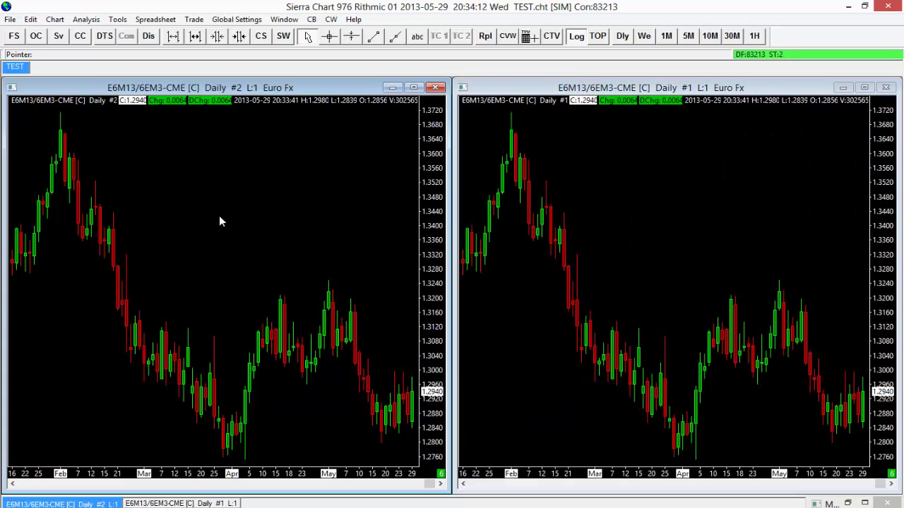
Set the left chart's symbol to ESM13 from the ES?## group in Find Historical Symbol
right_click(186, 189)
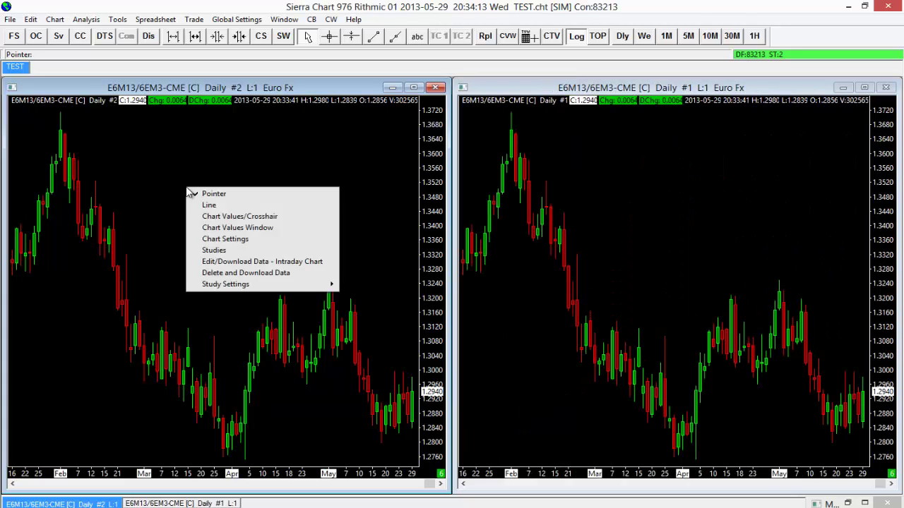
left_click(226, 240)
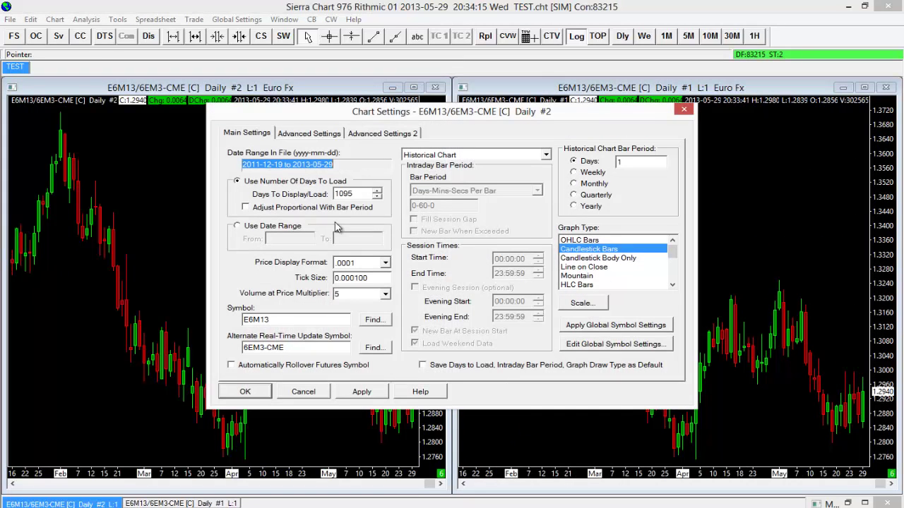
left_click(372, 320)
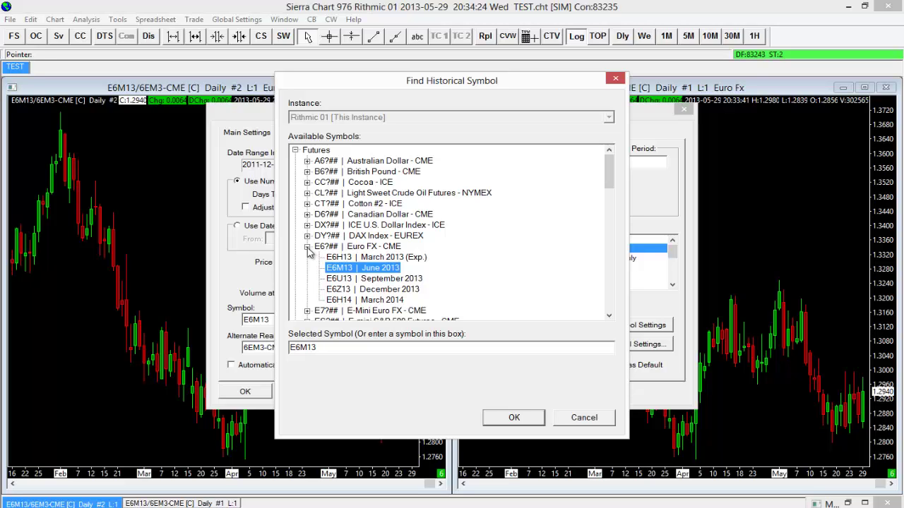
left_click(307, 246)
left_click(307, 268)
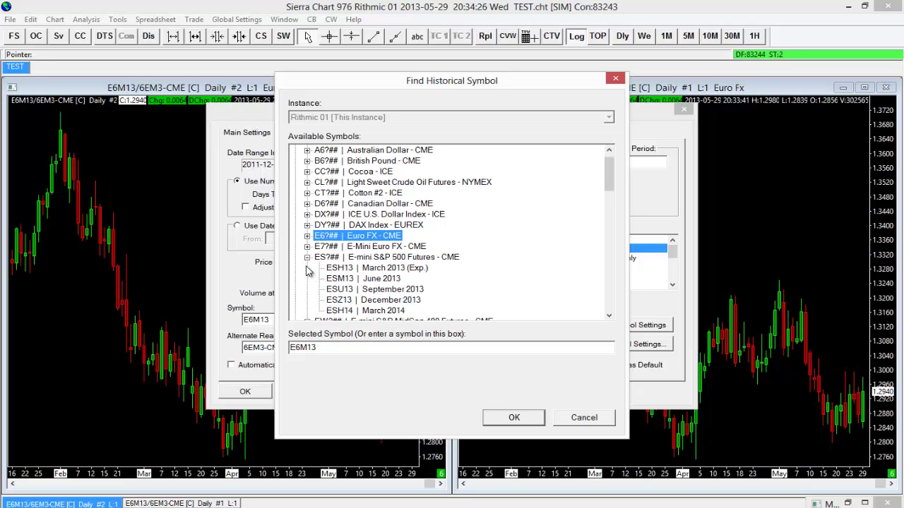
left_click(359, 281)
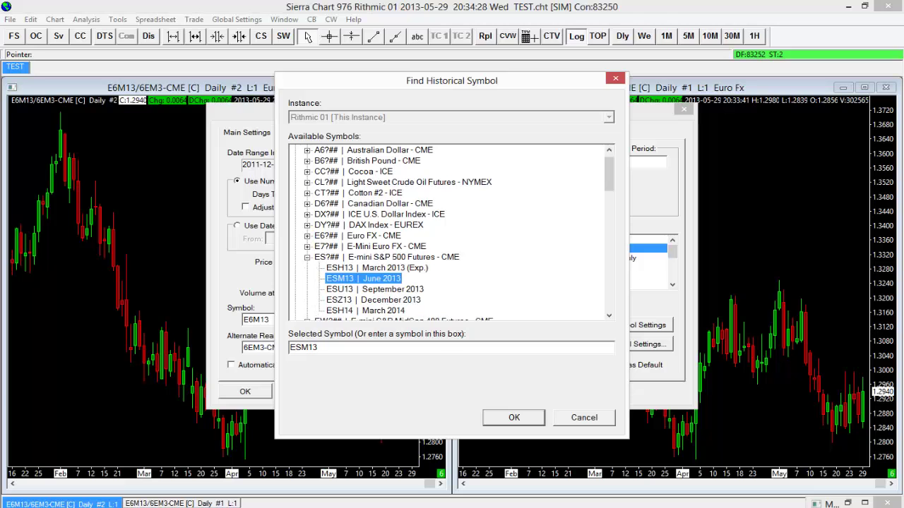
left_click(514, 417)
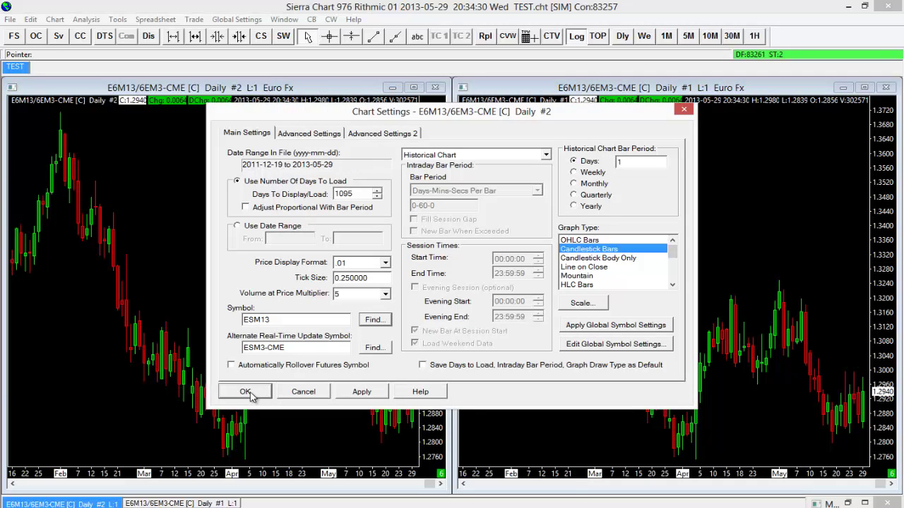
left_click(245, 393)
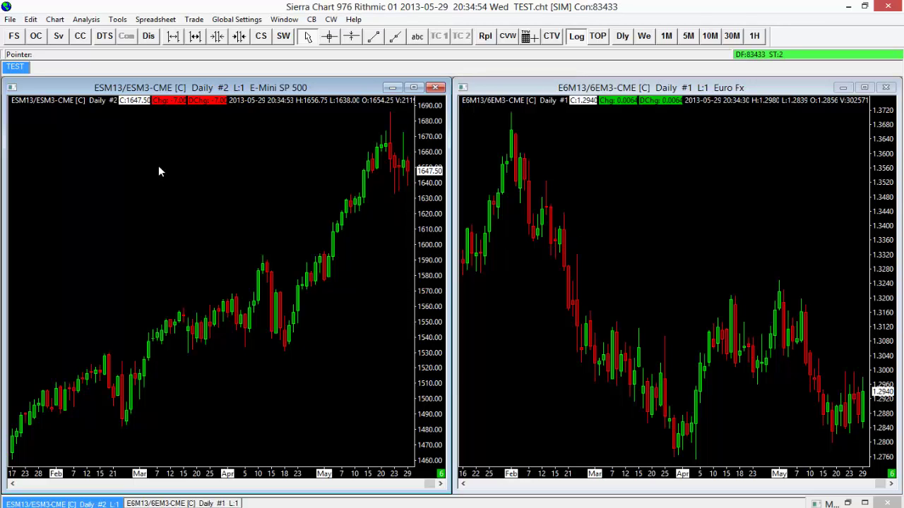
Apply linking by both Link Symbol and Link Bar Period from the left chart's Advanced Settings 2
right_click(110, 150)
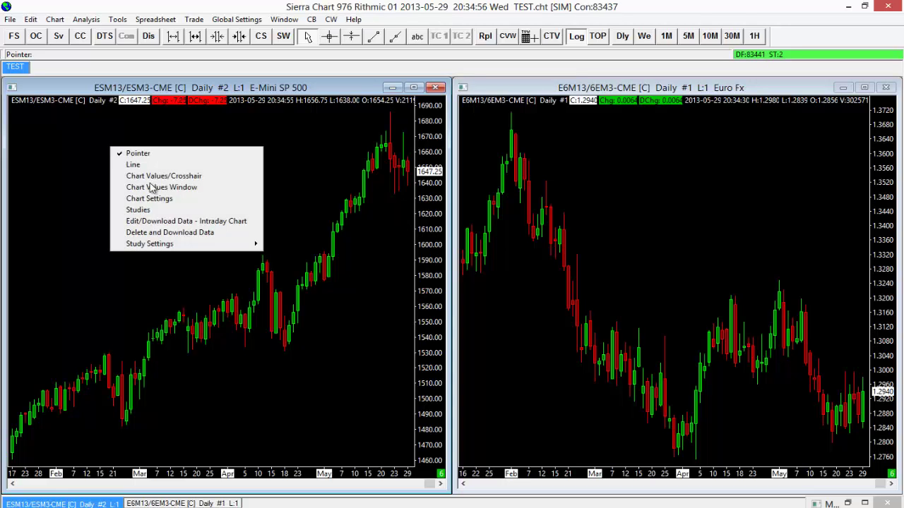
left_click(178, 201)
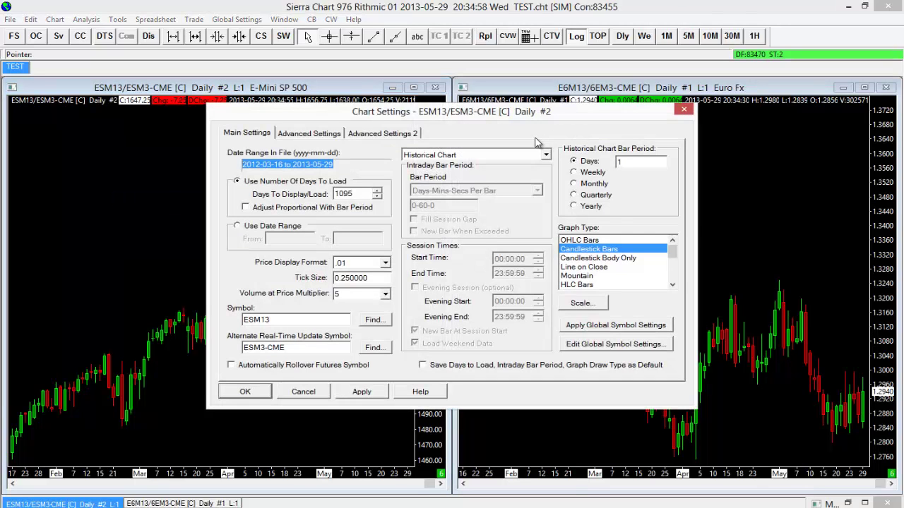
left_click(383, 135)
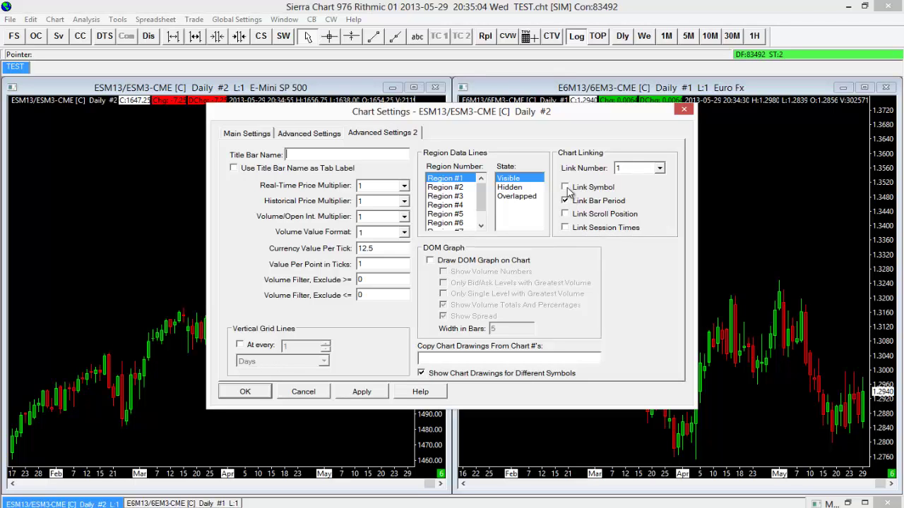
left_click(246, 392)
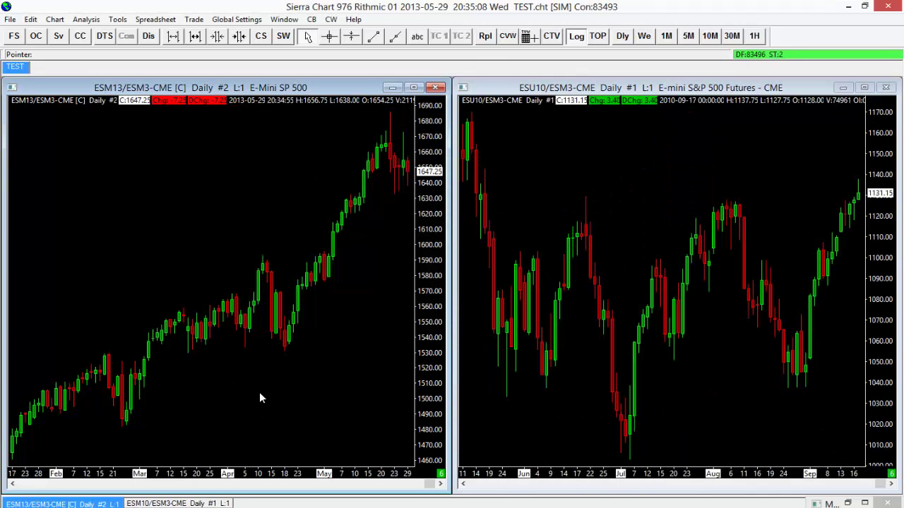